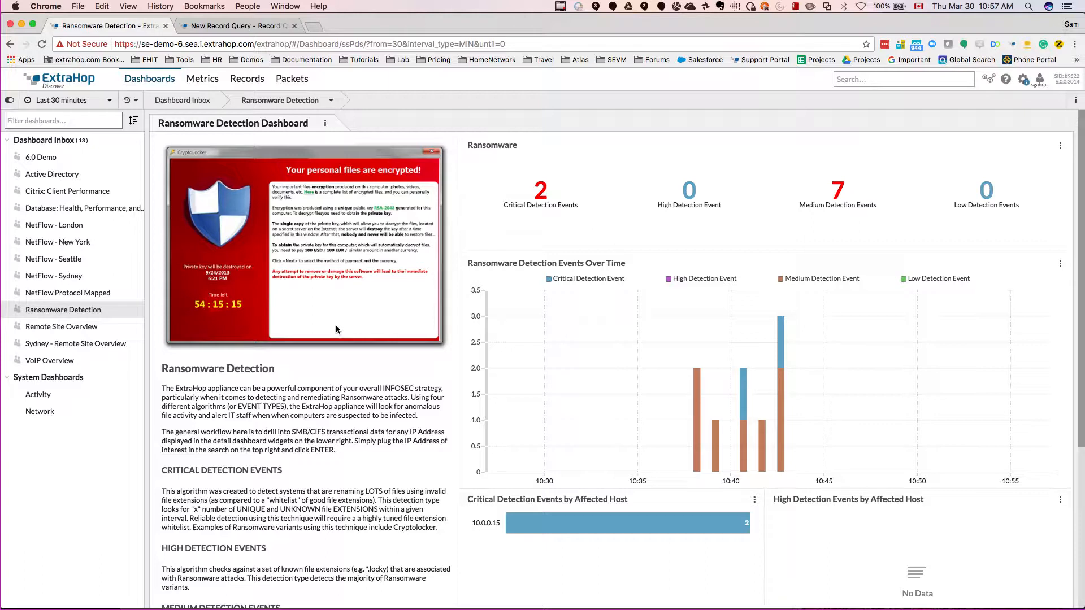
Step: Review the descriptions of the critical, high, medium and low detection event types on the Ransomware Detection dashboard
scroll(312, 415, "down", 1)
scroll(312, 415, "down", 5)
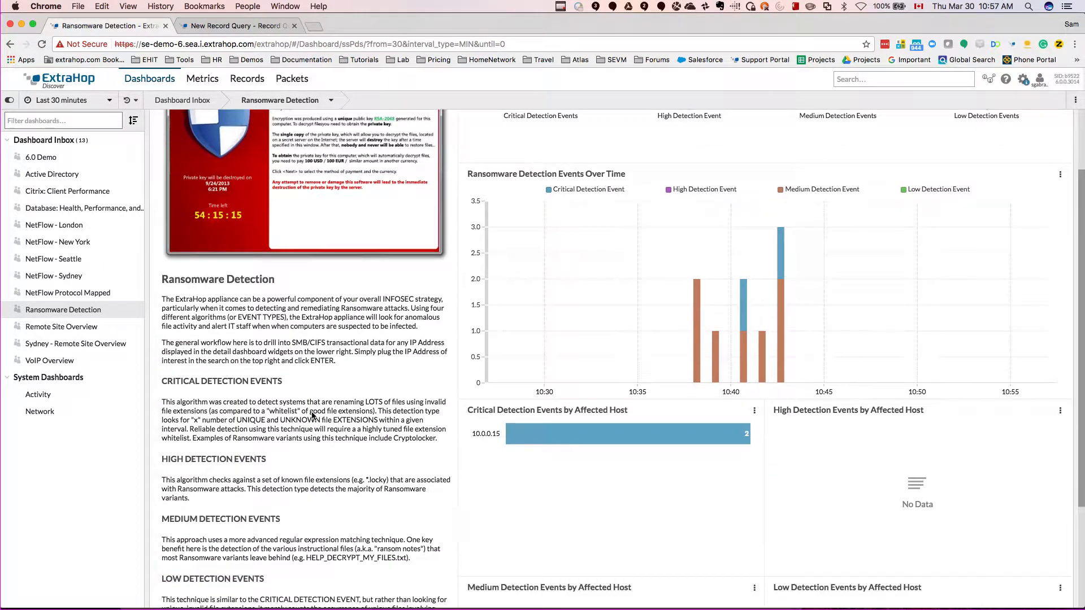
scroll(312, 415, "down", 5)
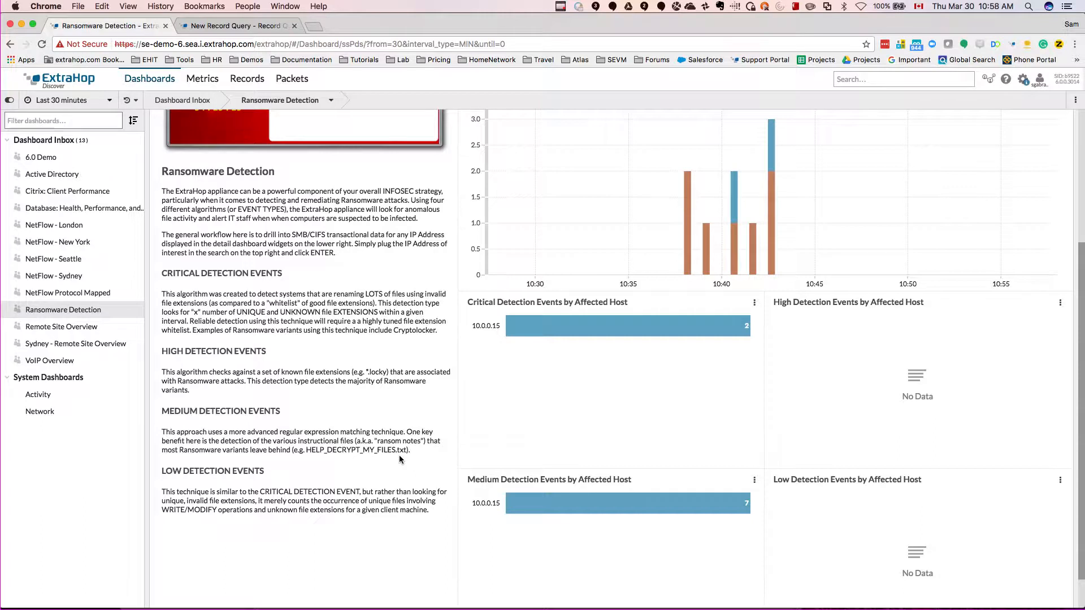
left_click_drag(305, 451, 325, 451)
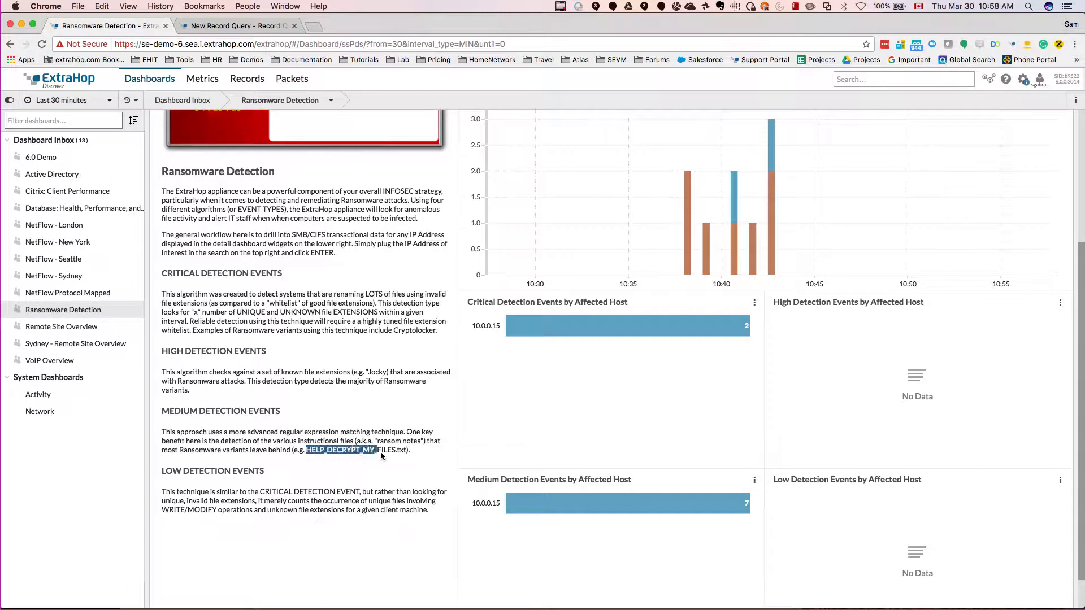
left_click_drag(404, 452, 413, 452)
left_click(414, 449)
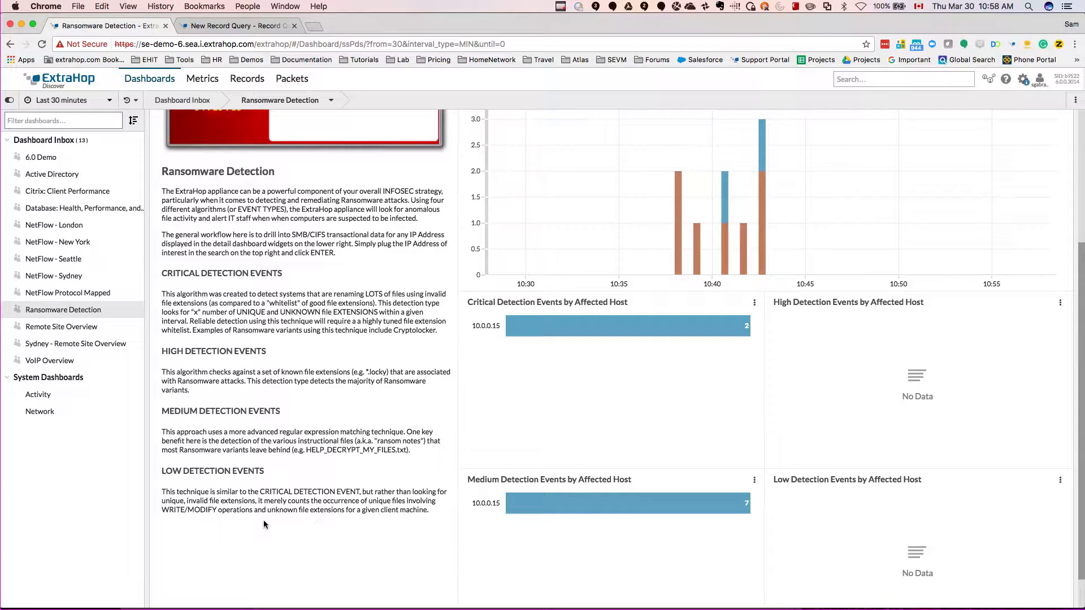
scroll(277, 523, "up", 2)
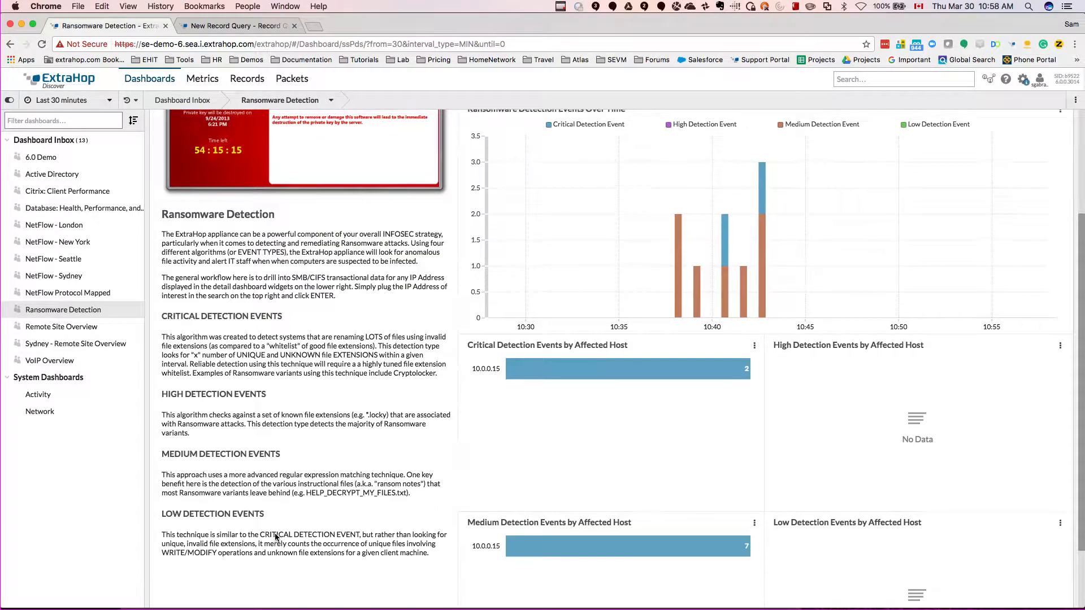
scroll(277, 537, "up", 1)
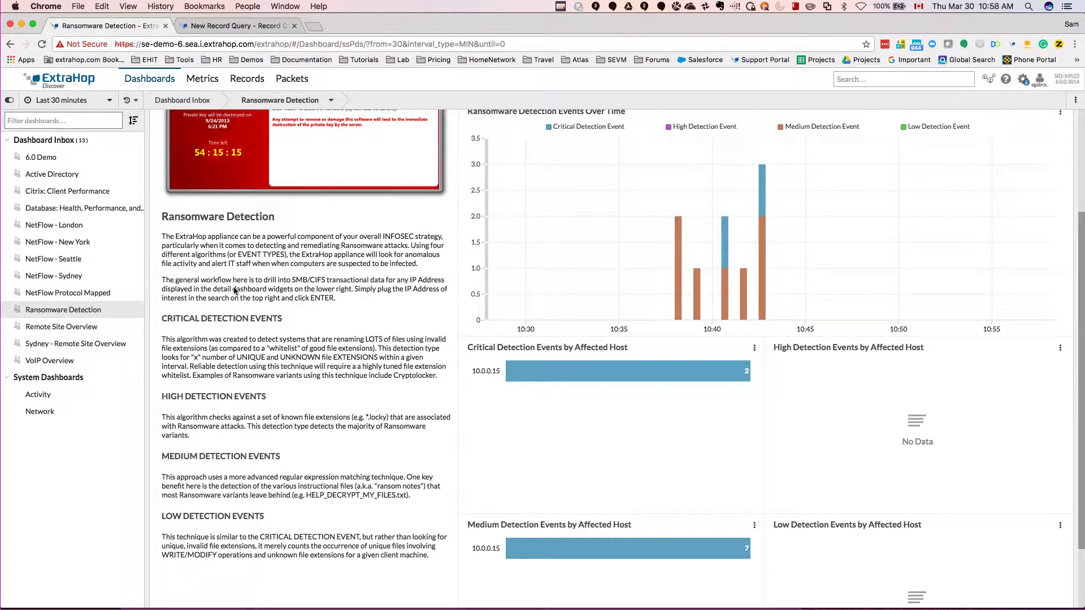
scroll(289, 449, "up", 5)
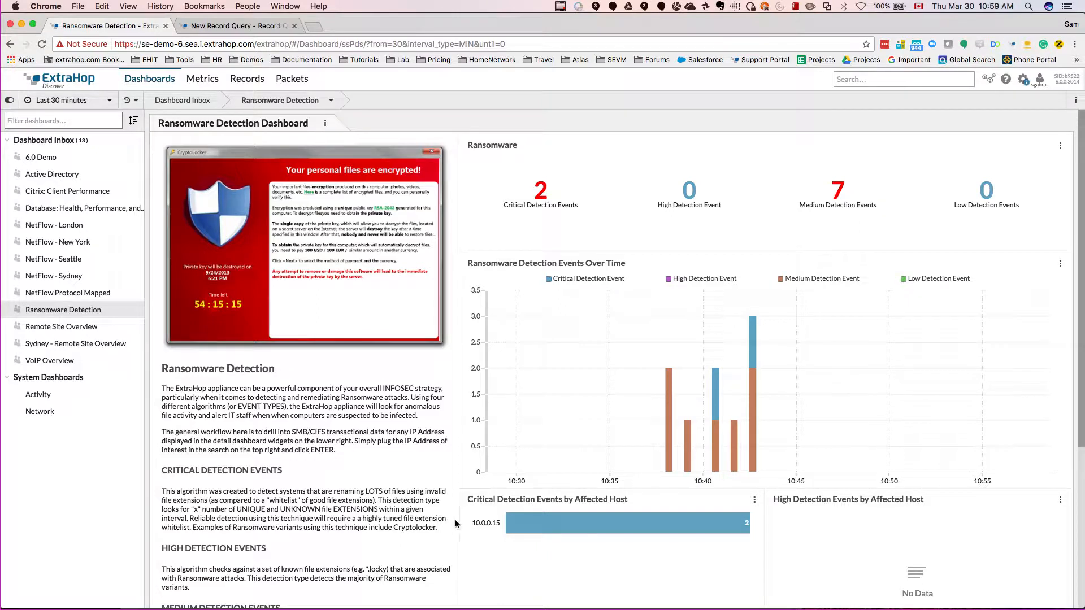
Step: Run a global records query for 10.0.0.15, the host listed under Critical Detection Events by Affected Host
scroll(409, 524, "down", 1)
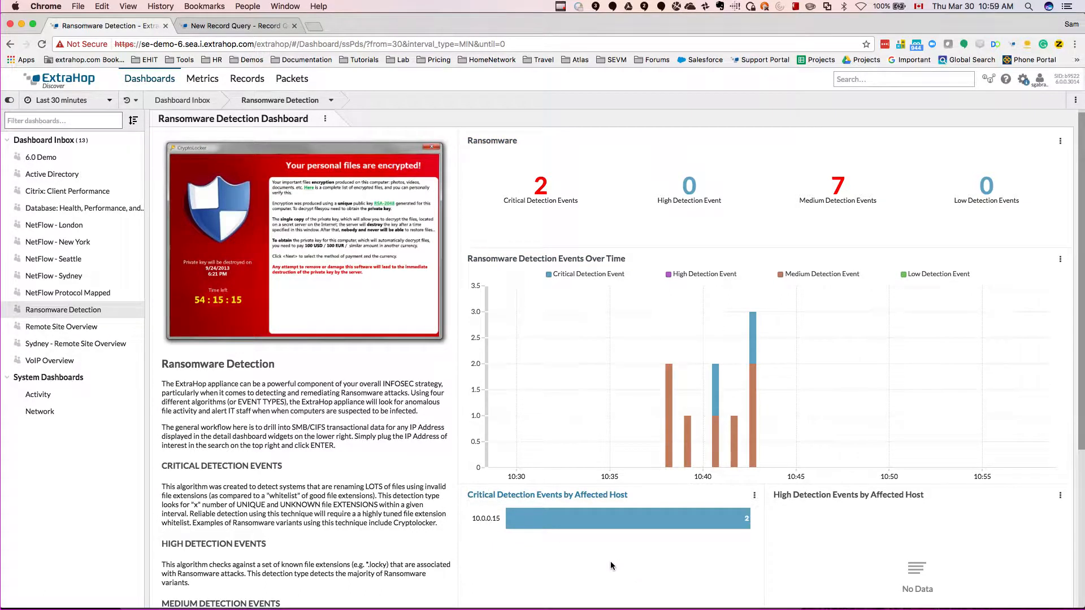
scroll(610, 561, "down", 1)
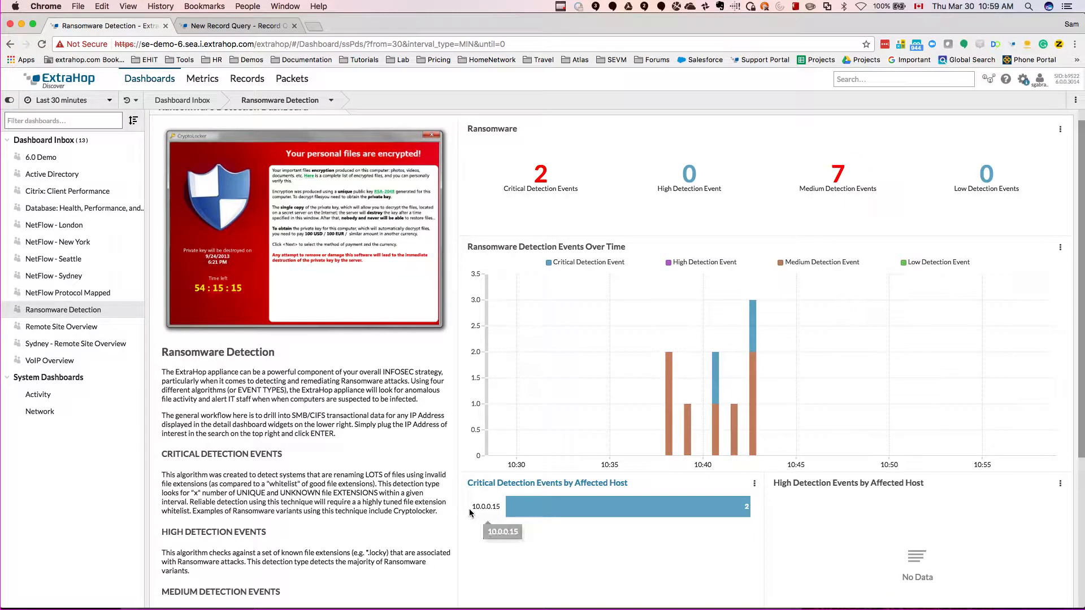
left_click_drag(472, 507, 499, 511)
key("ctrl+c")
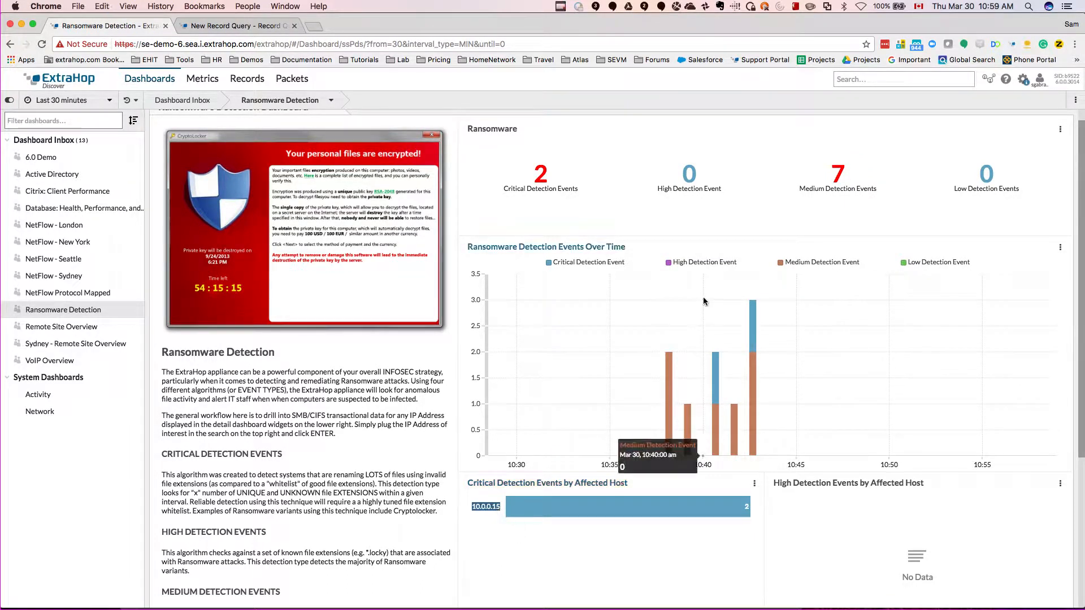
left_click(855, 79)
key("ctrl+v")
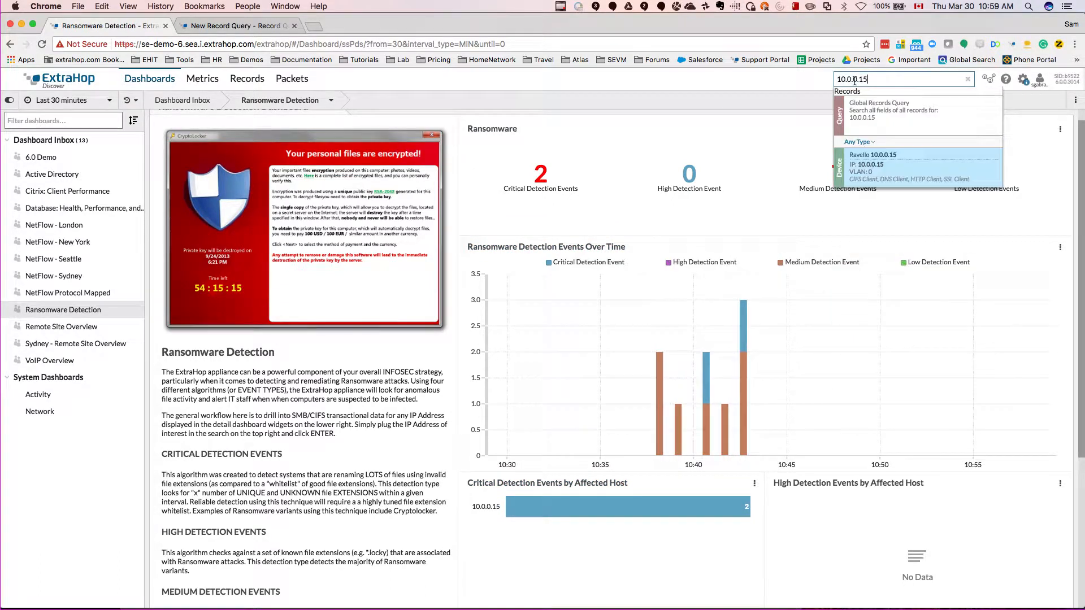
left_click(877, 106)
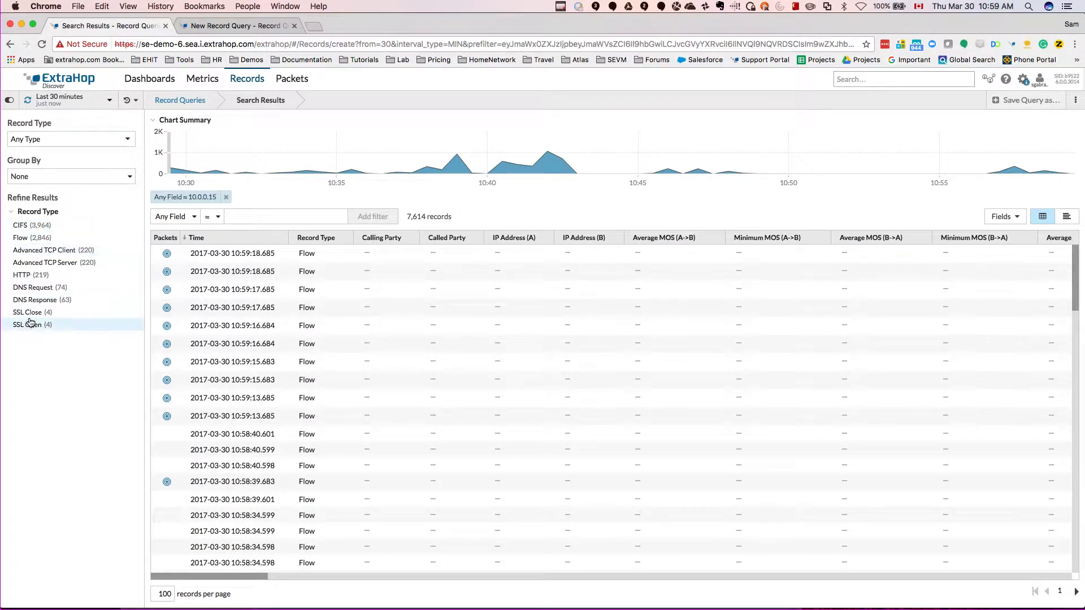
Step: Restrict the records to the CIFS type and group them by Resource to look through the accessed file names
left_click(34, 226)
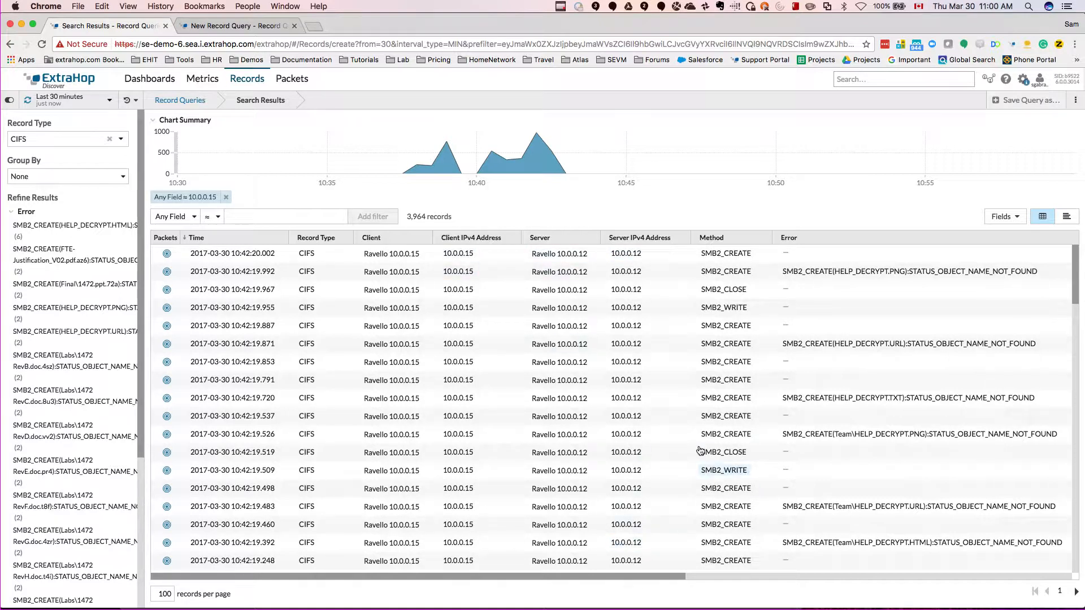
left_click(103, 177)
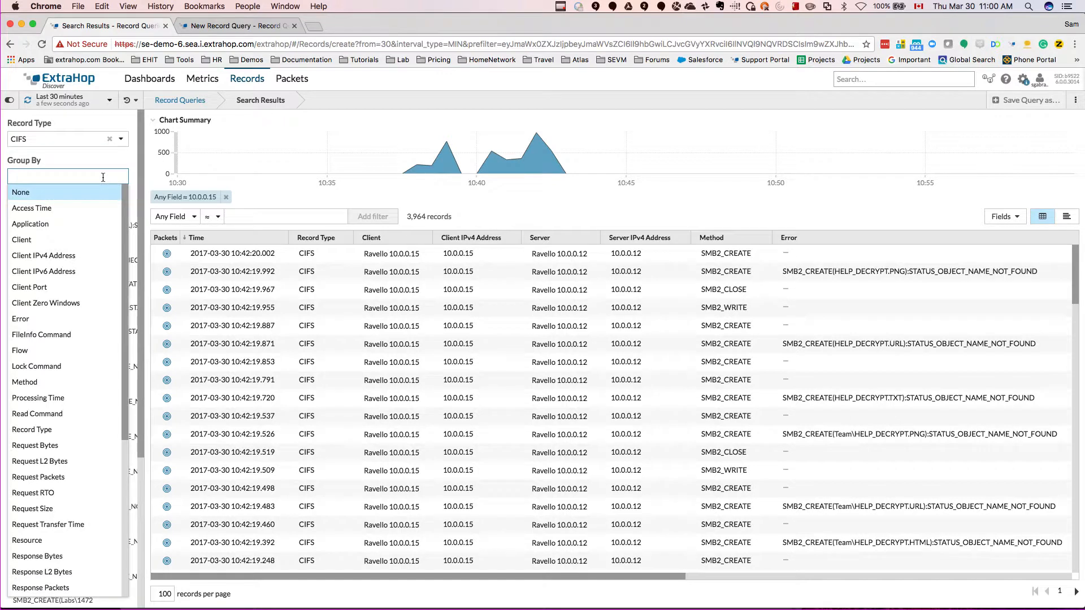
type("resou")
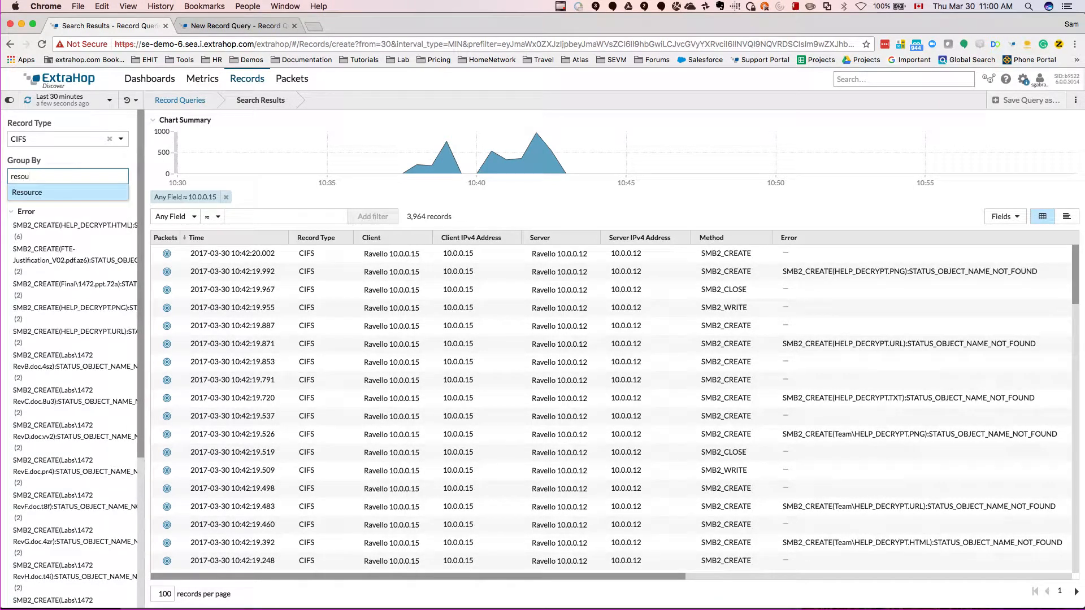
left_click(88, 192)
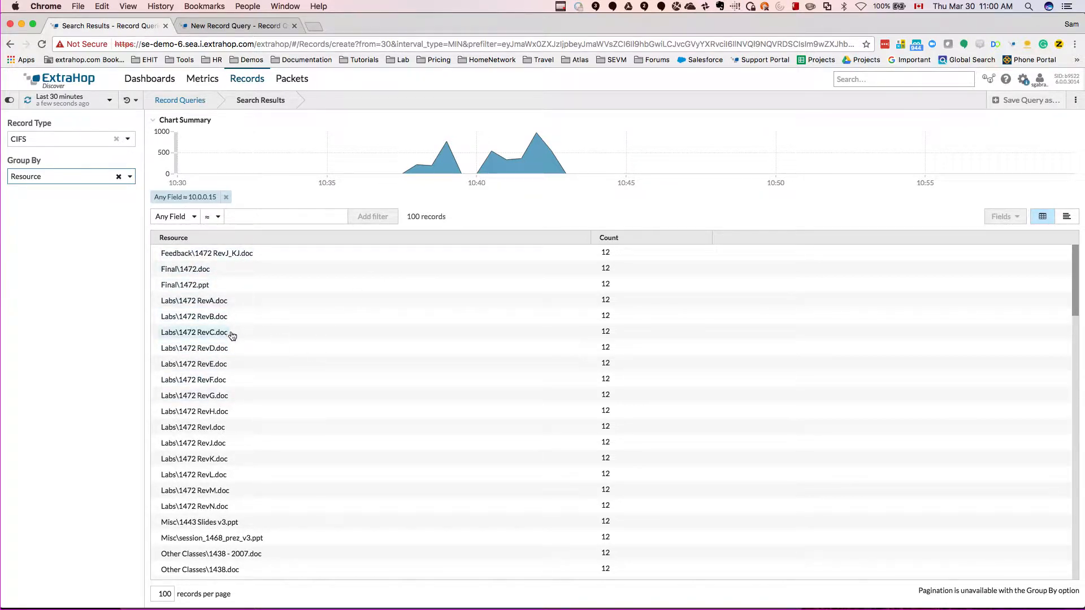
scroll(232, 335, "down", 1)
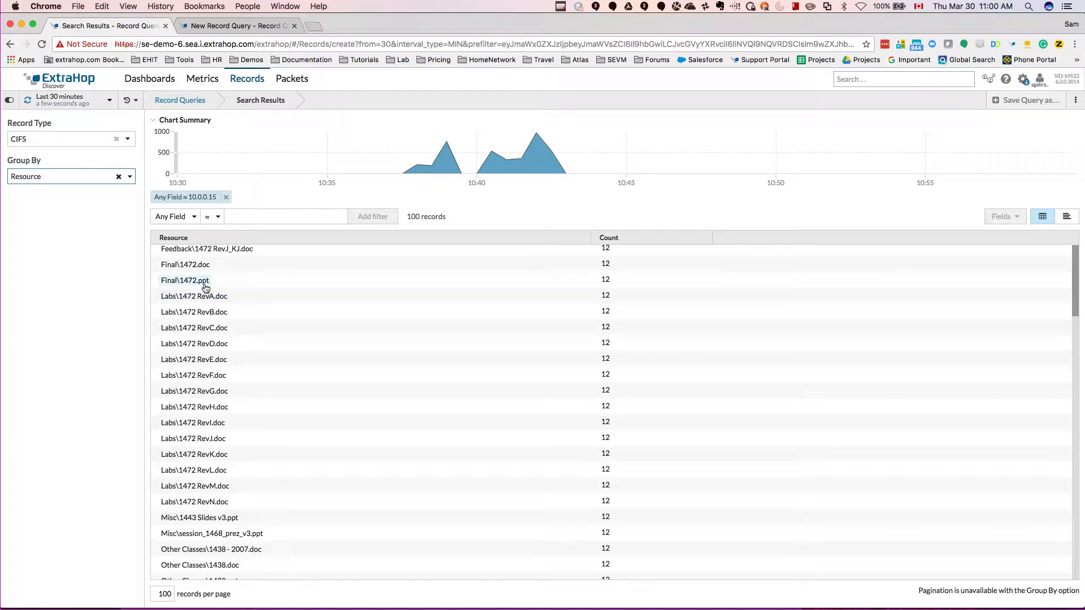
scroll(232, 387, "down", 5)
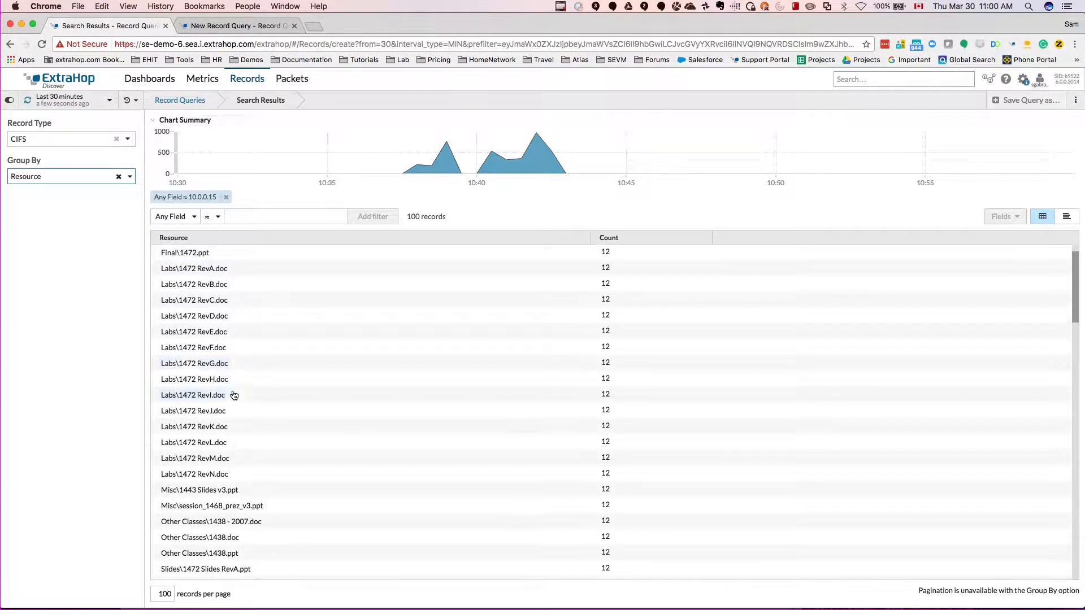
scroll(234, 395, "down", 10)
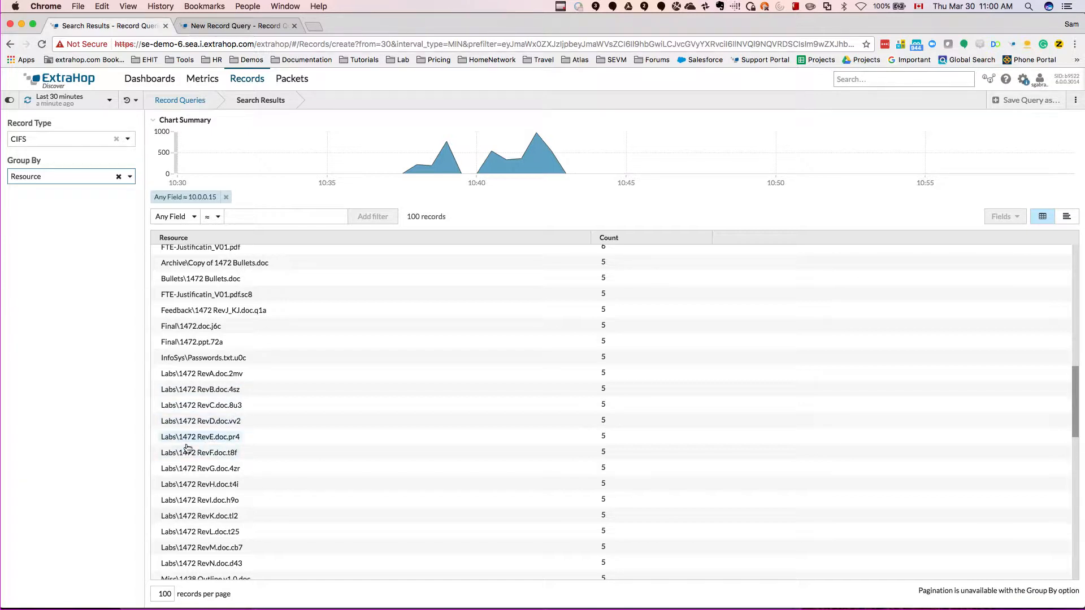
scroll(257, 478, "down", 1)
scroll(256, 477, "down", 10)
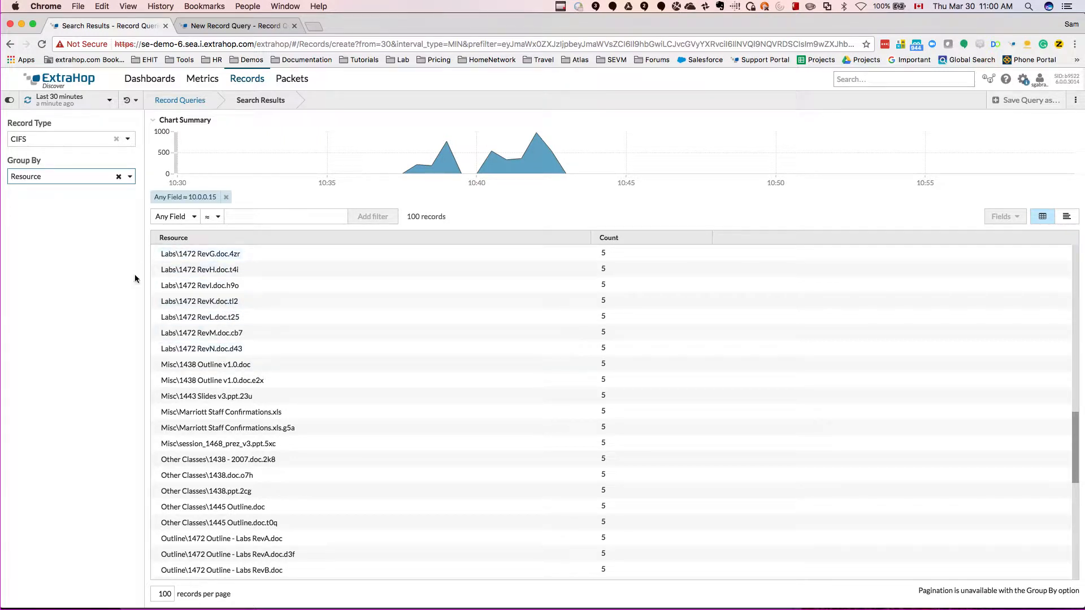
Step: Remove the Resource grouping and download the packet capture for the CIFS record timed 10:42:18.251
left_click(119, 178)
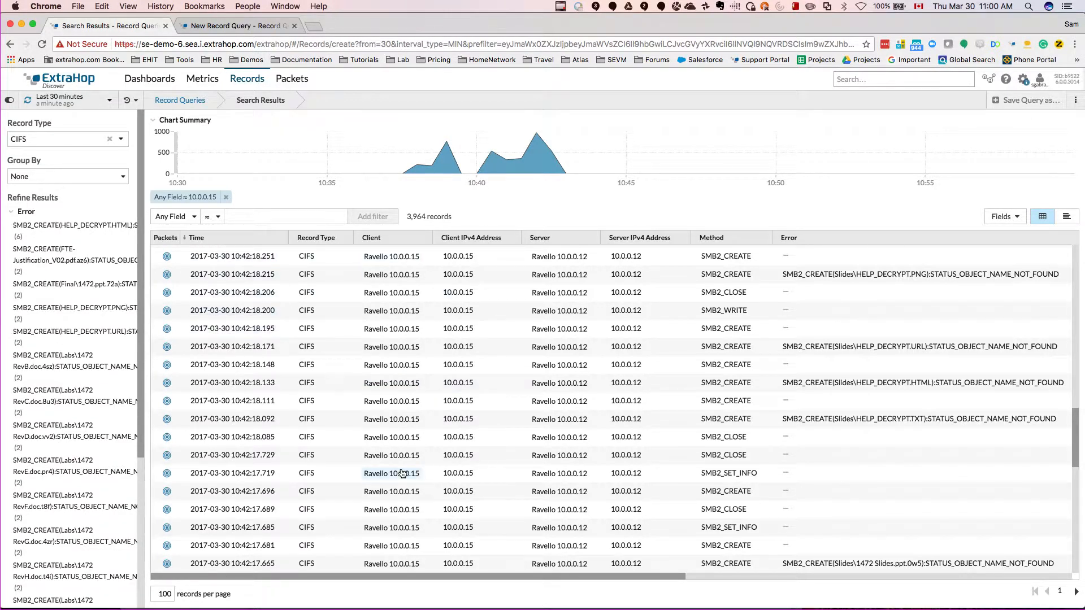
left_click(167, 258)
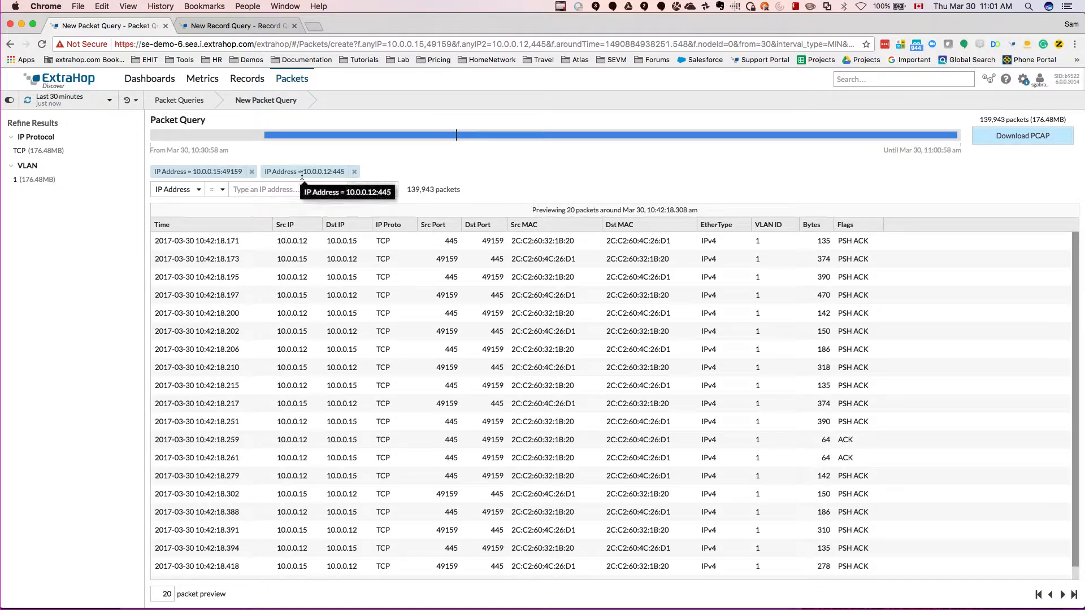
left_click(1016, 141)
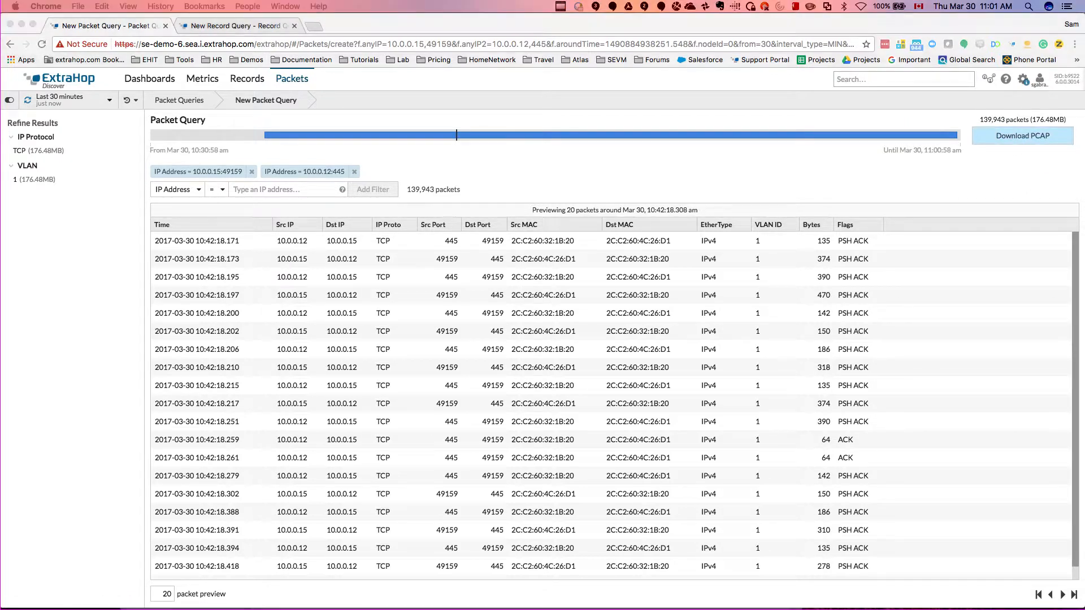
Step: From the Ransomware_Demo folder in Finder, open pcap_download.pcap in Wireshark and list its exportable SMB objects in an enlarged window
left_click_drag(0, 140, 316, 90)
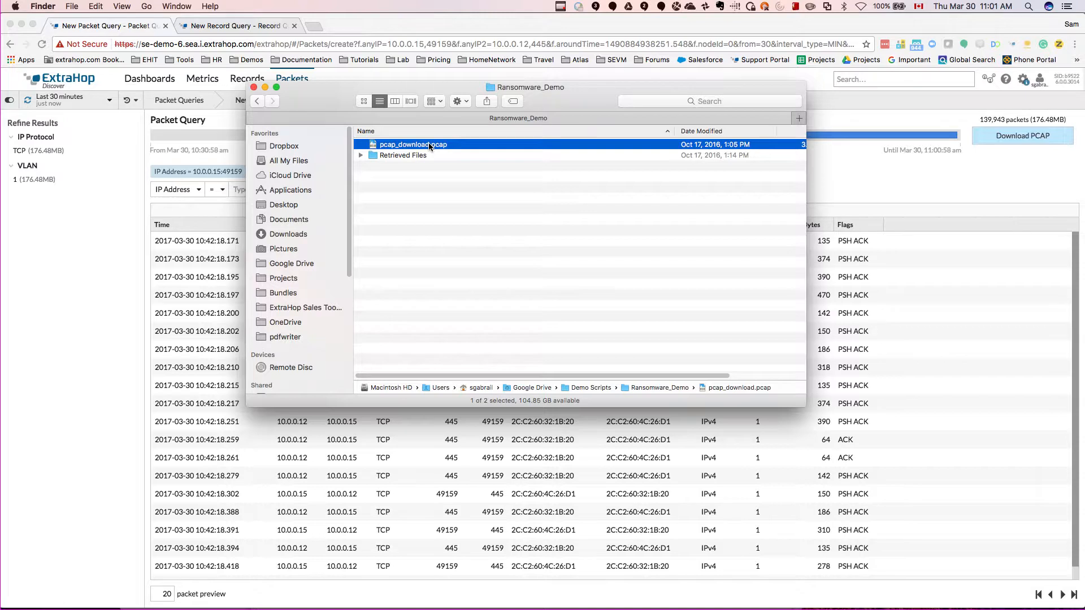
key("super+o")
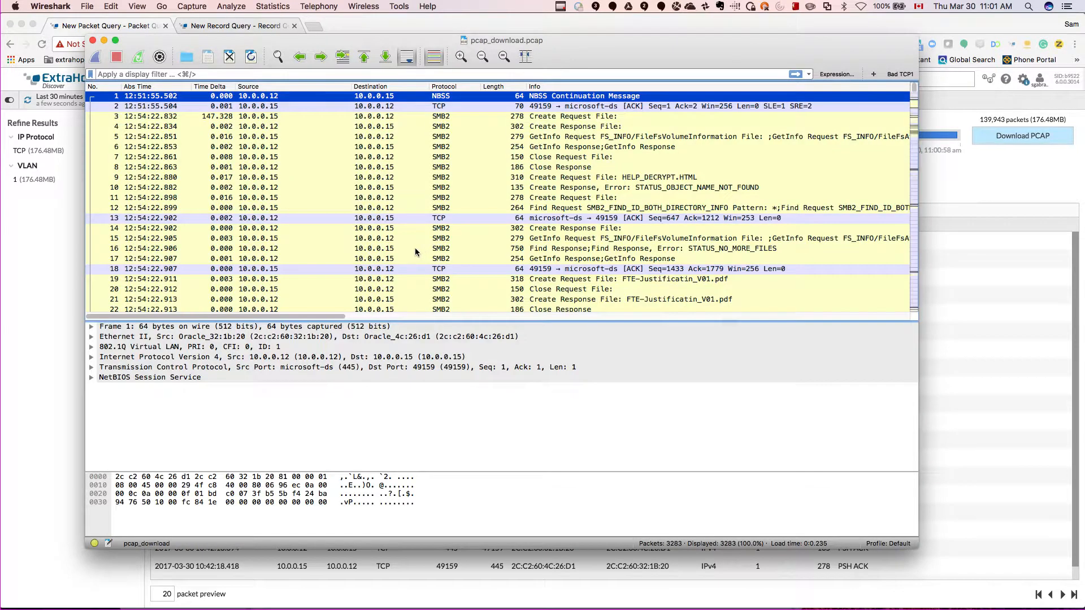
left_click(88, 7)
mouse_move(175, 184)
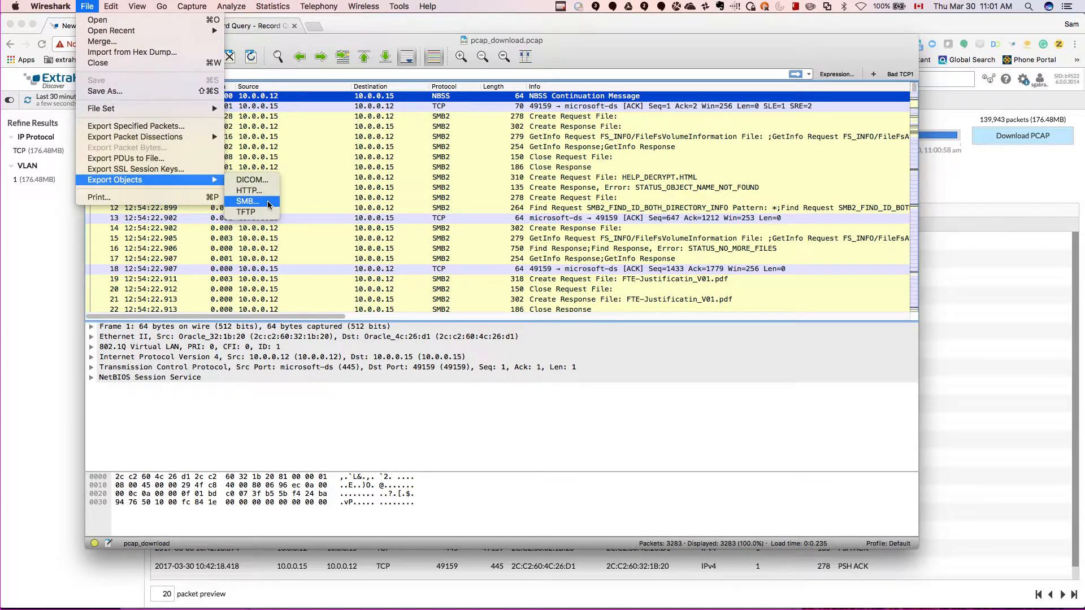
left_click(249, 201)
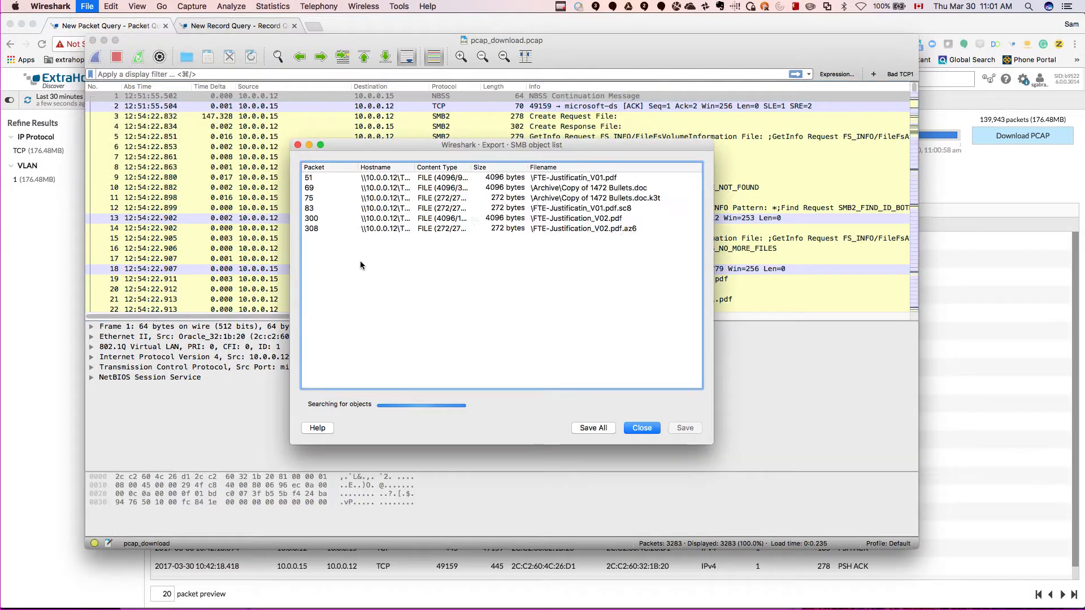
left_click_drag(714, 445, 891, 501)
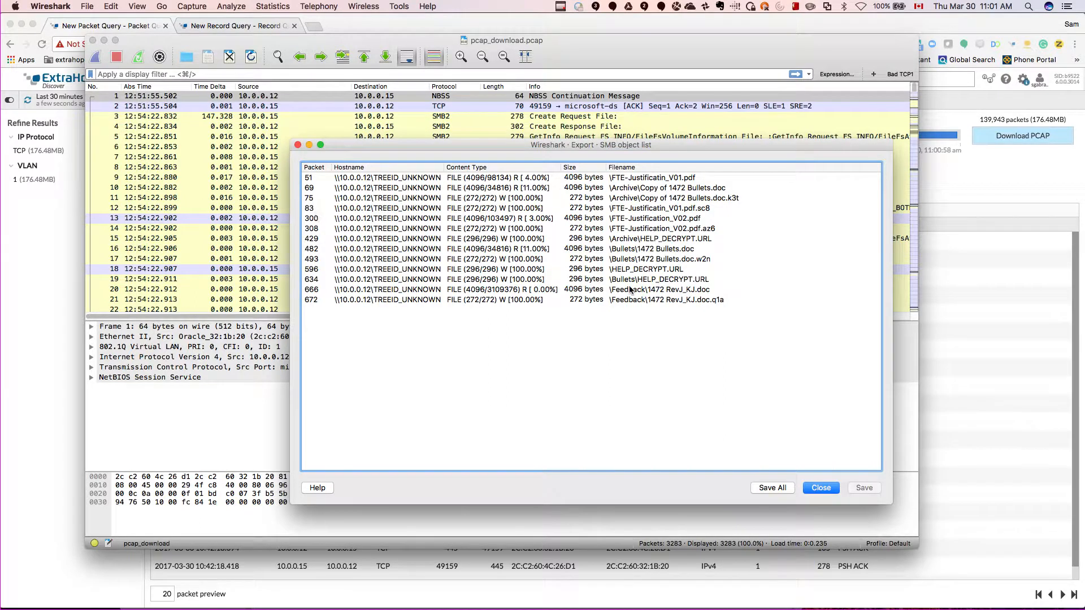
Step: Inspect the SMB objects FTE-Justificatin_V01.pdf, Copy of 1472 Bullets.doc and its .k3t version in the export list
left_click(658, 180)
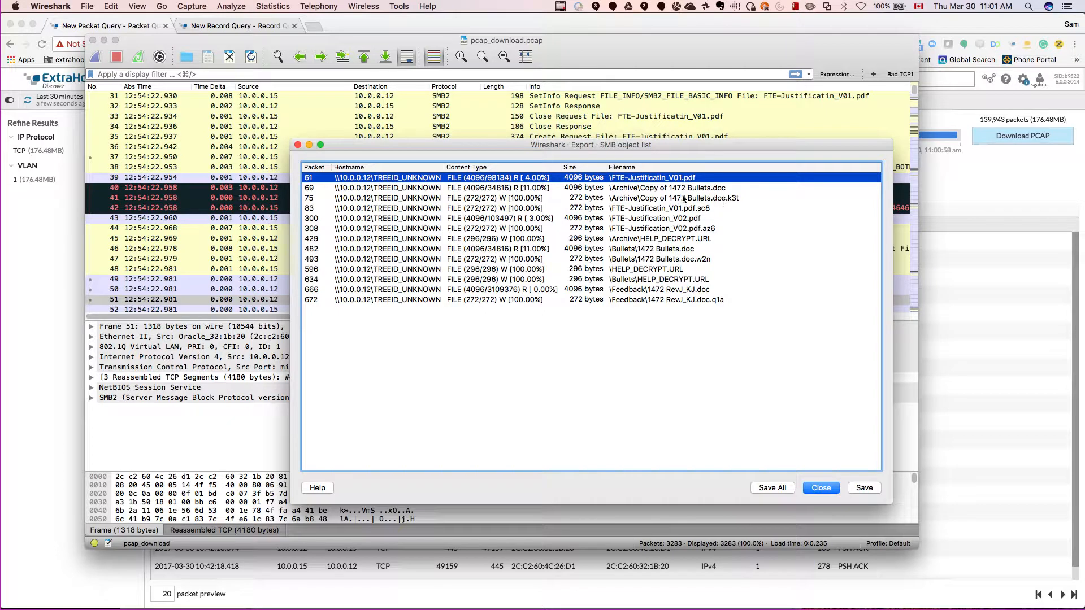
left_click(658, 189)
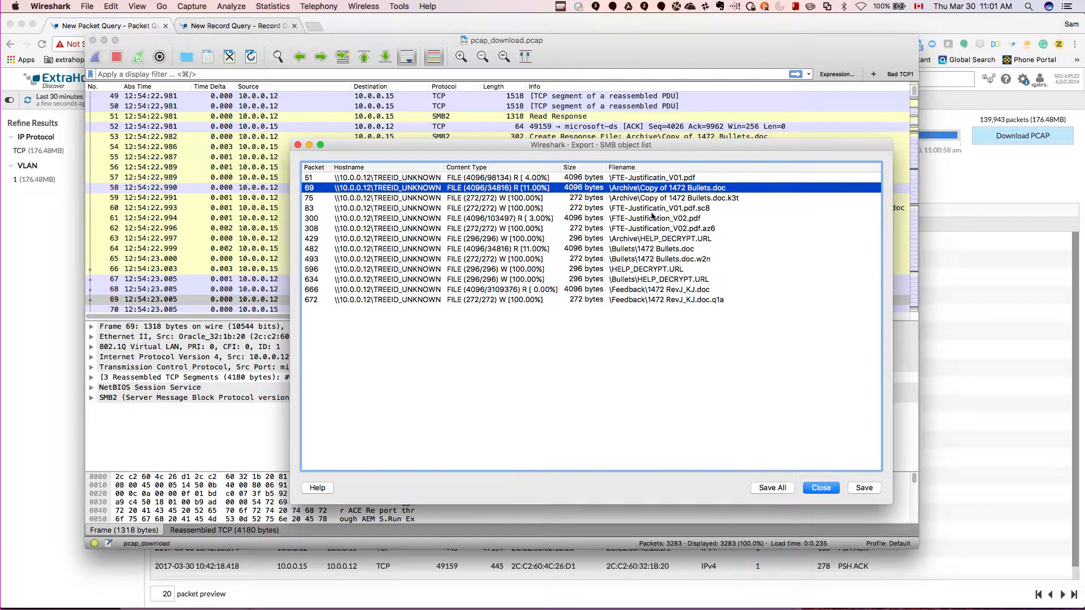
left_click(714, 199)
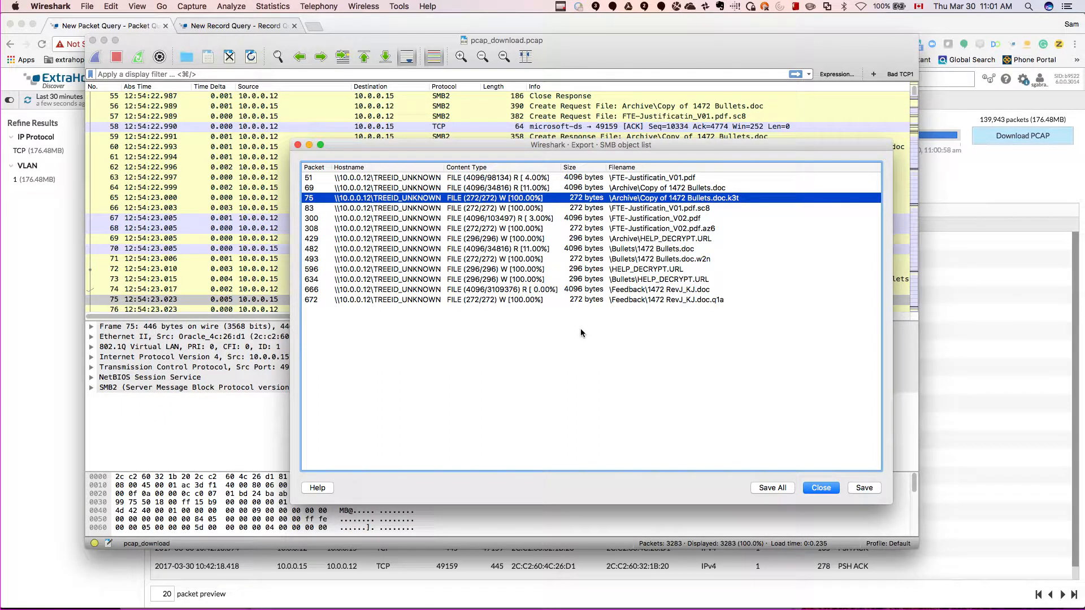
left_click(686, 188)
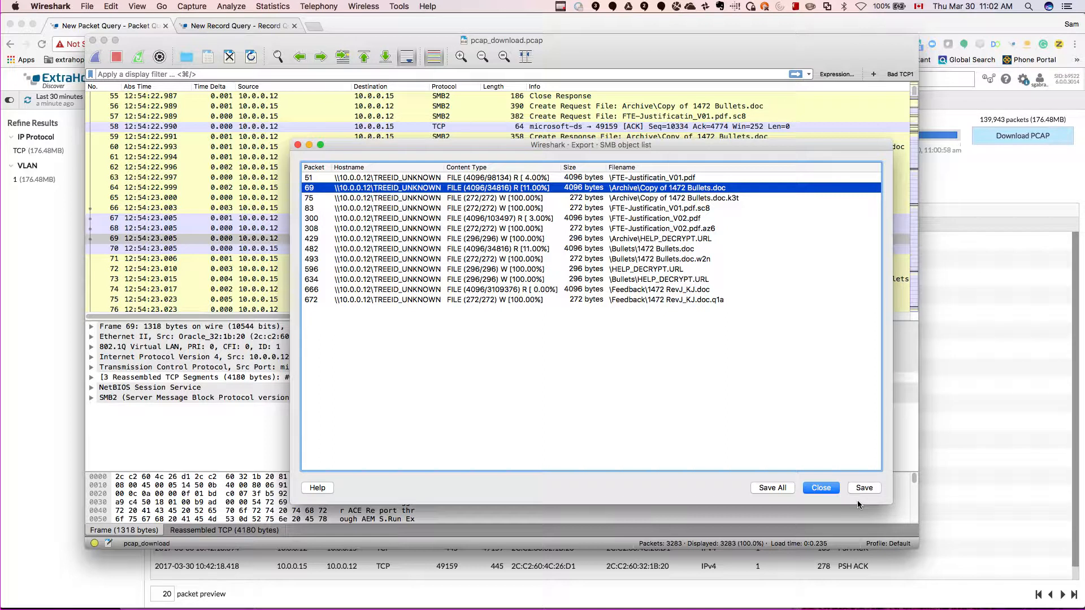
Step: Switch to Finder and show the Retrieved Files folder in Cover Flow view in an enlarged window
key("super+Tab")
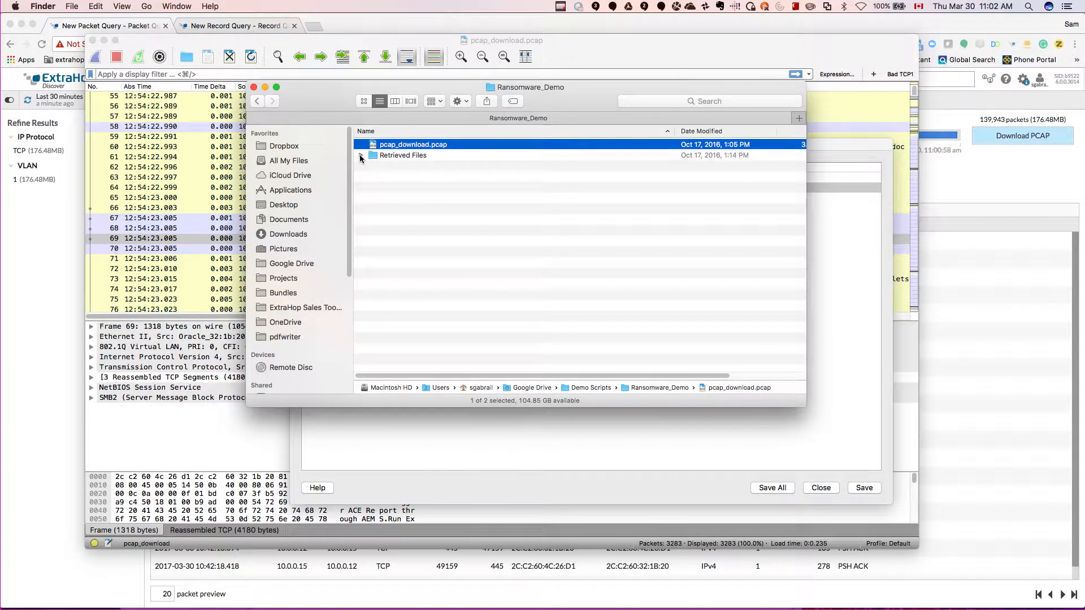
double_click(396, 156)
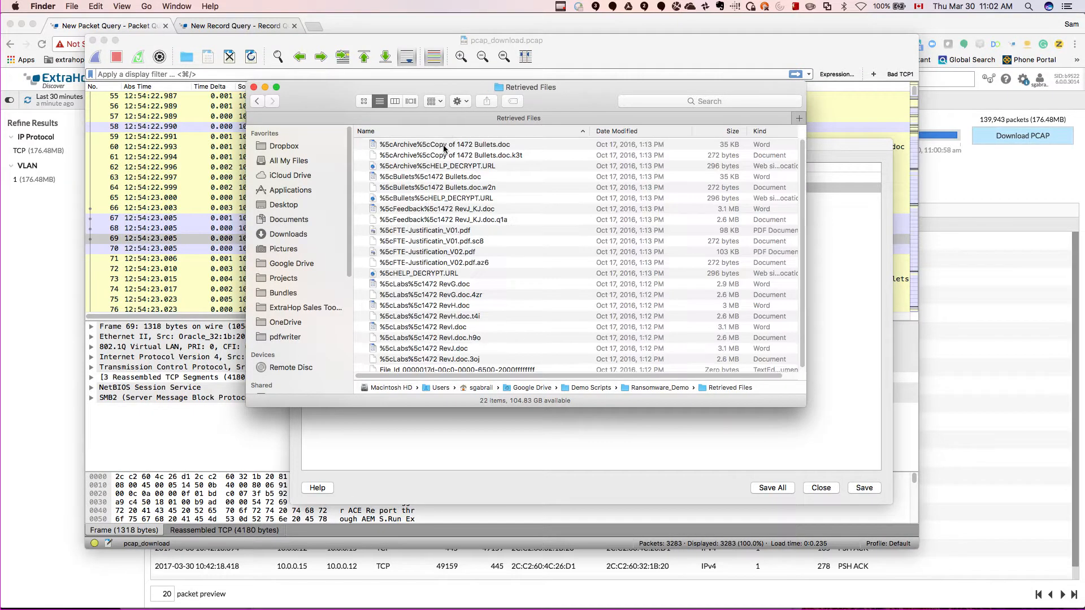
left_click(410, 101)
left_click_drag(806, 407, 963, 492)
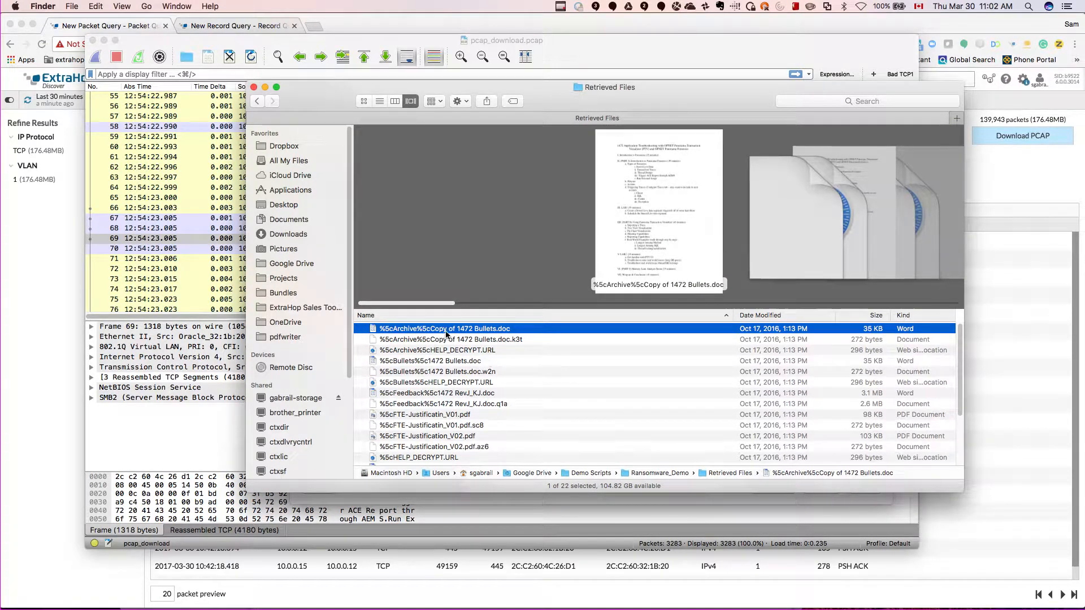
Step: Compare the previews of Copy of 1472 Bullets.doc and 1472 Bullets.doc with their .k3t and .w2n versions, and preview 1472 RevJ_KJ.doc
left_click(494, 339)
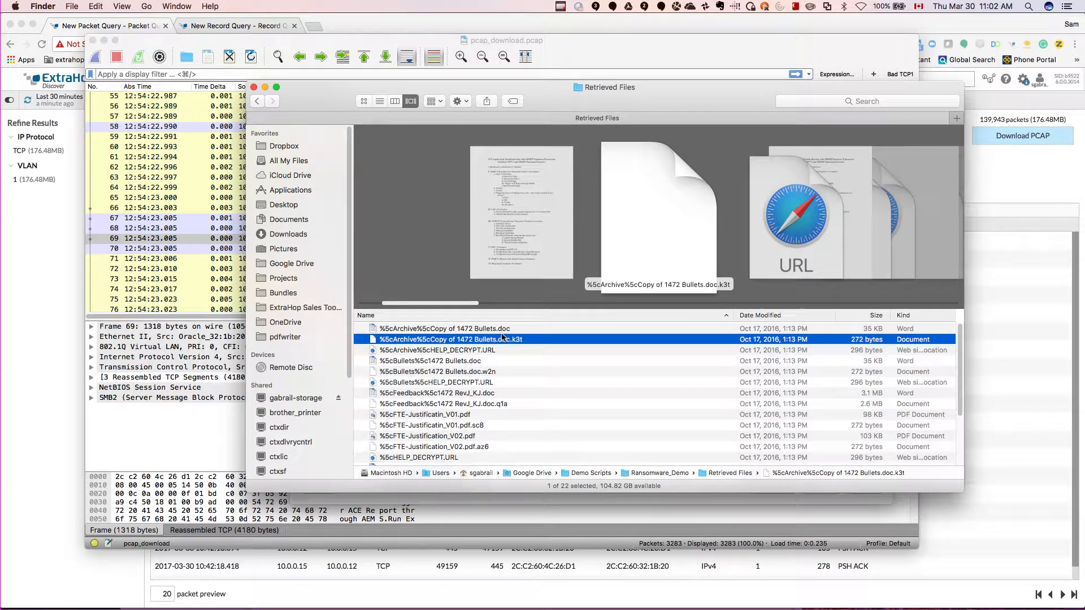
left_click(502, 330)
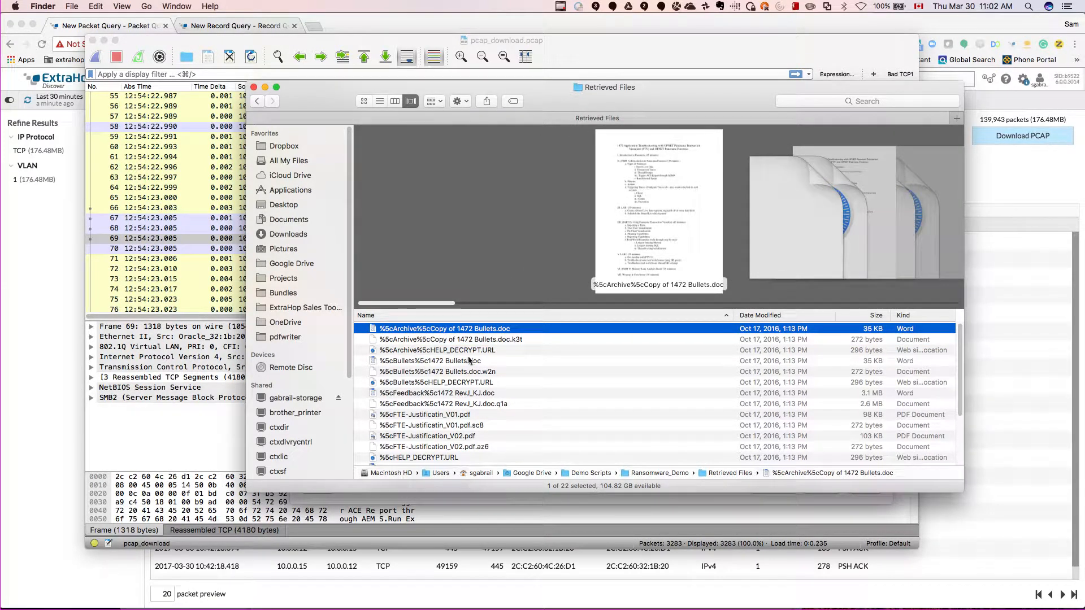
left_click(490, 350)
left_click(490, 361)
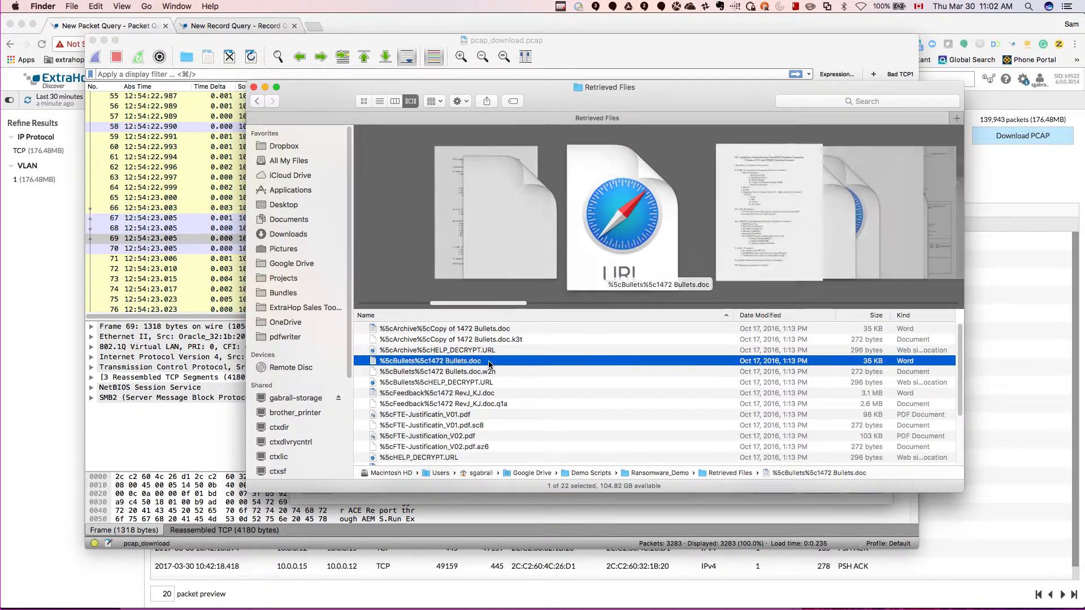
left_click(523, 372)
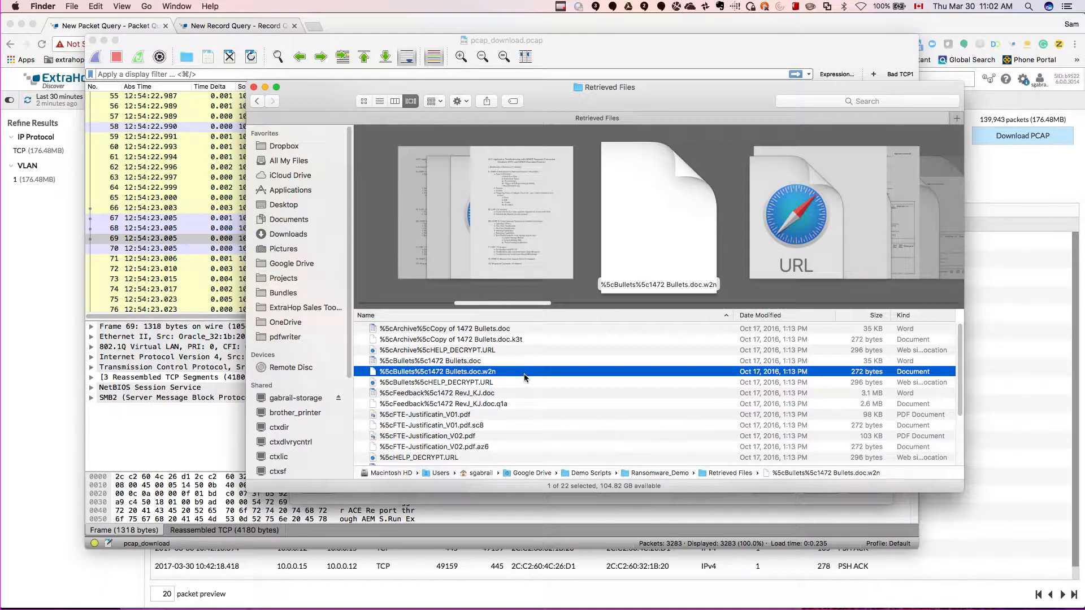
left_click(492, 394)
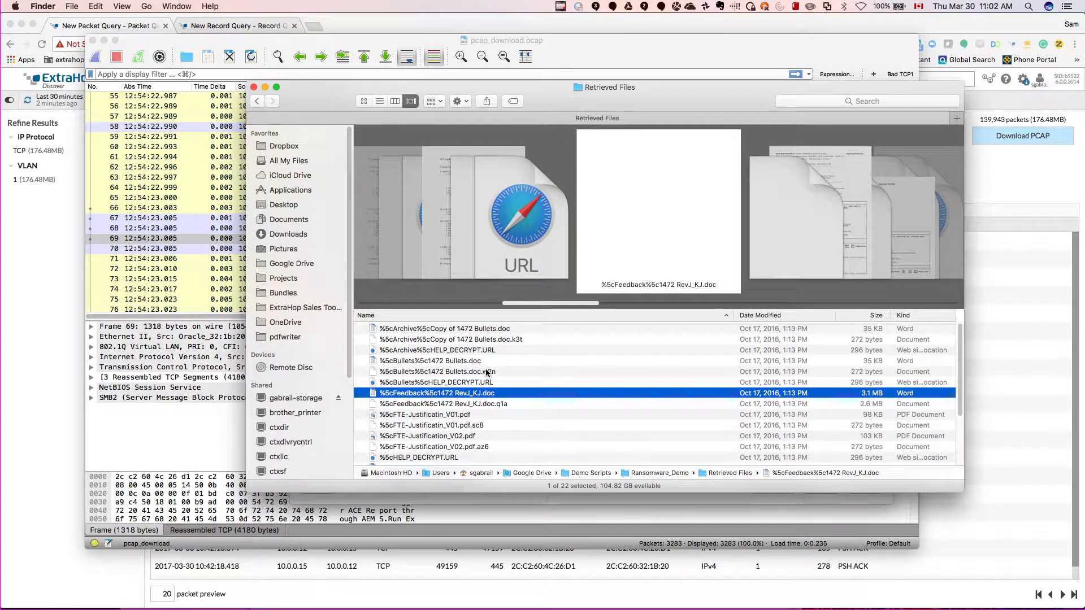
left_click(487, 371)
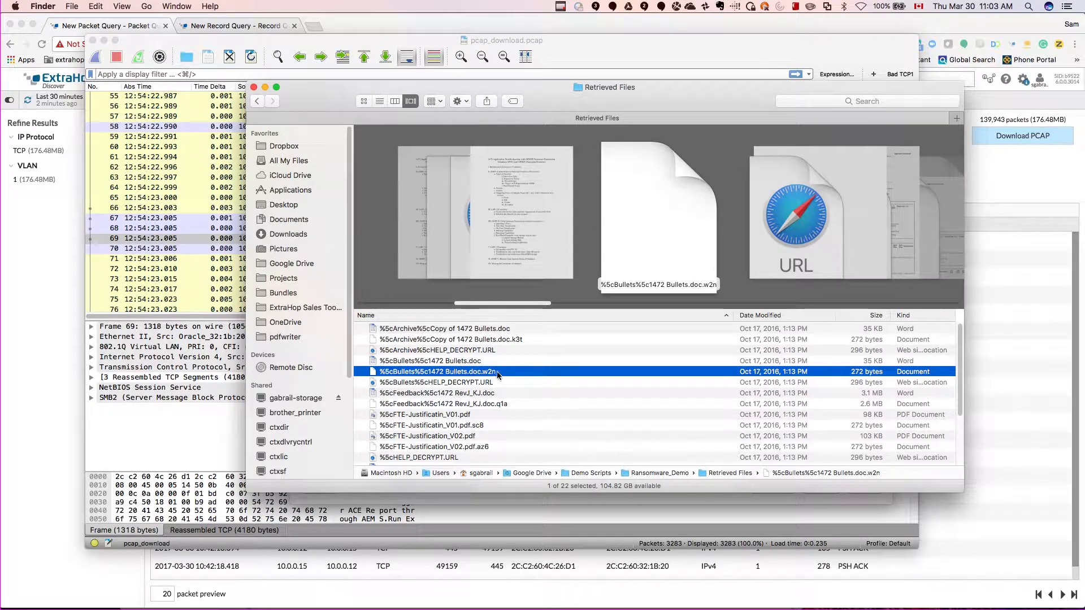
left_click(560, 6)
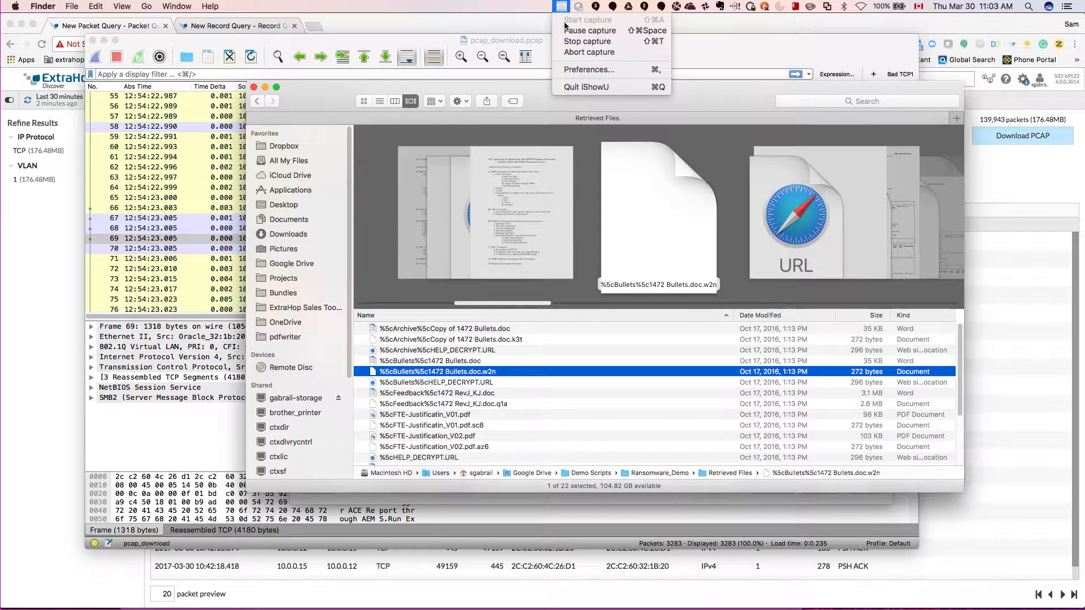